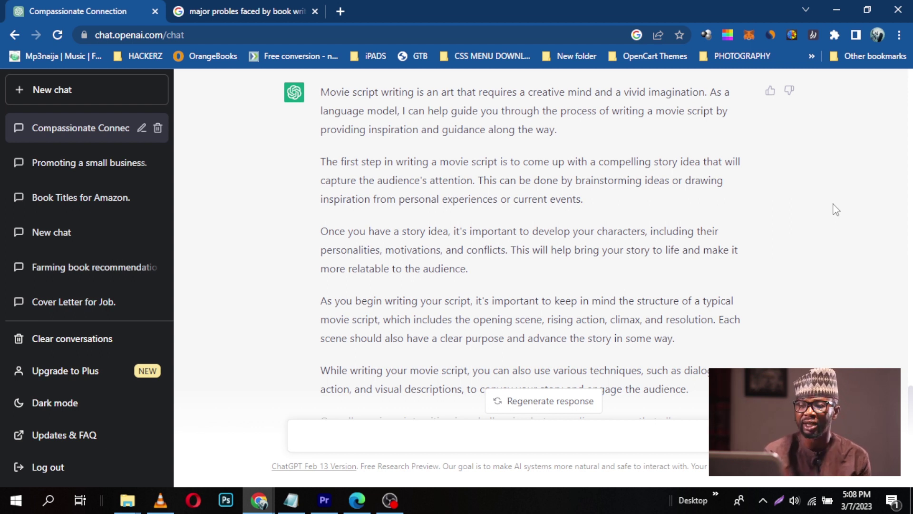
Send the prompt "write me a movie script on compassion" in the current chat
scroll(809, 236, "down", 3)
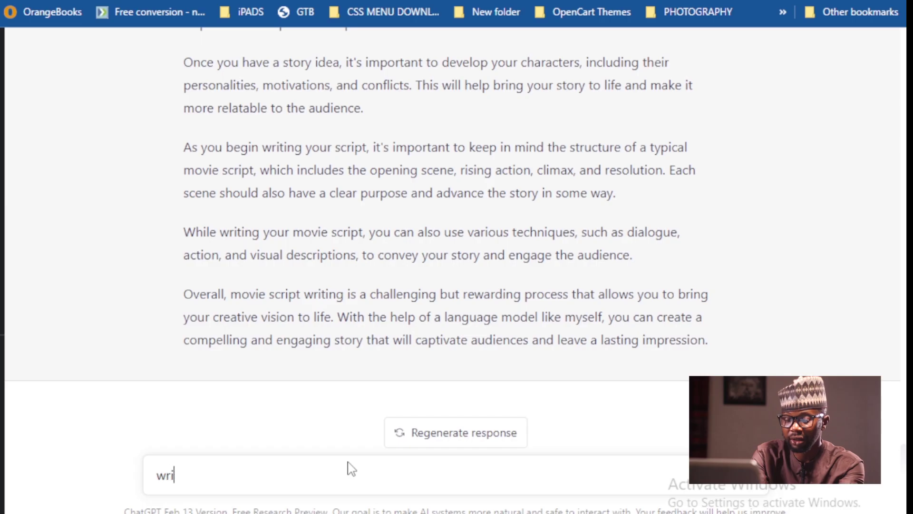
type("te m")
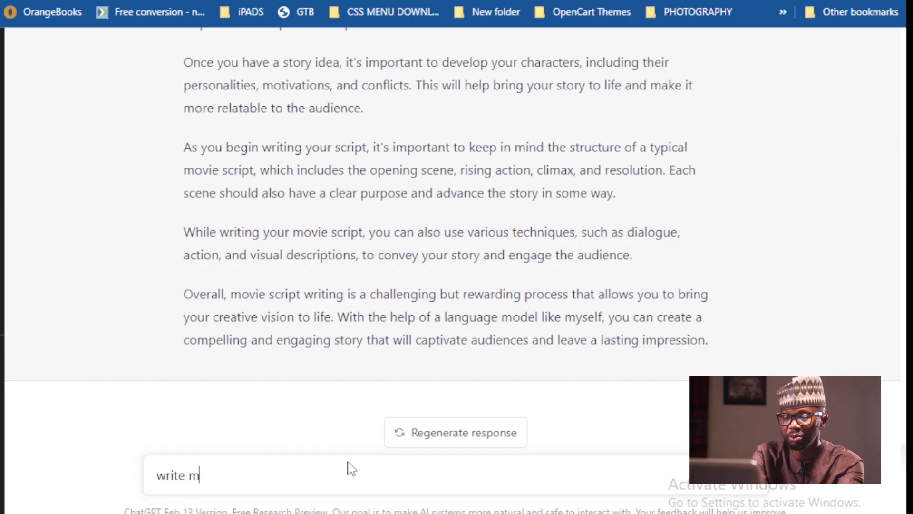
type("e a movie st")
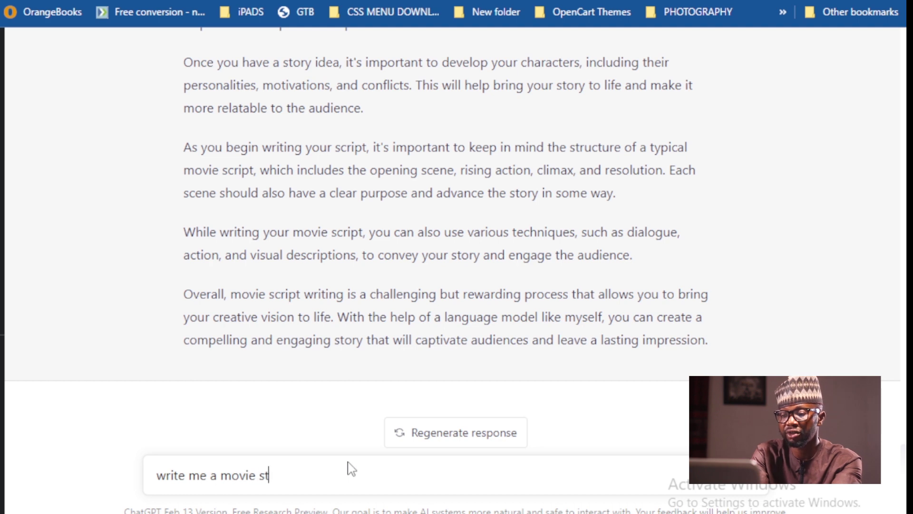
key("BackSpace")
type("cript")
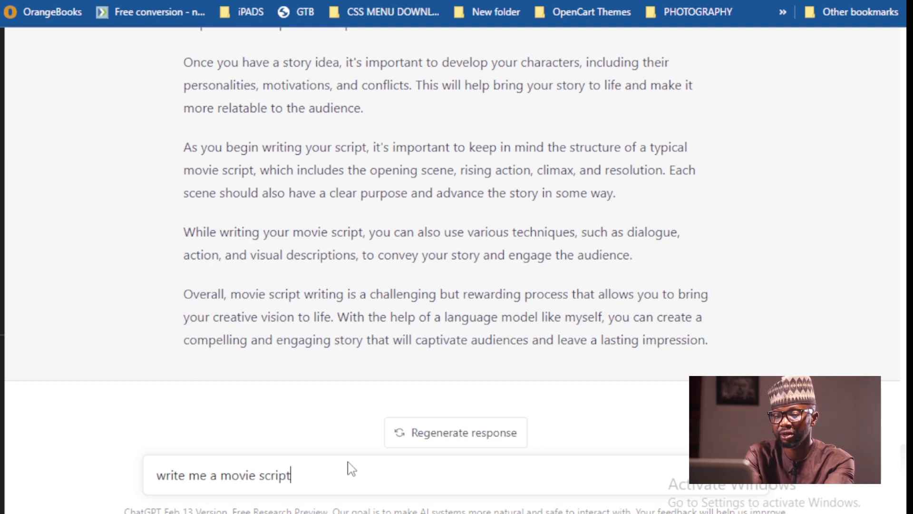
type(" on compa")
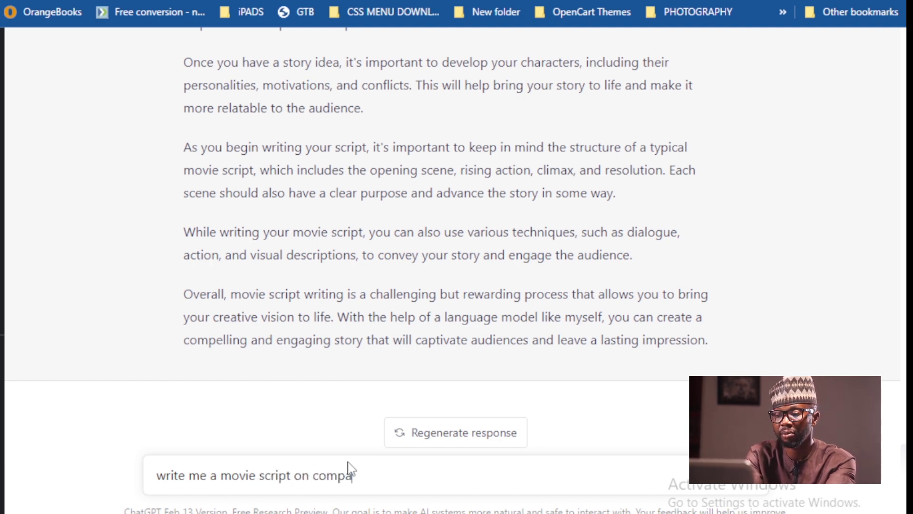
type("ssion")
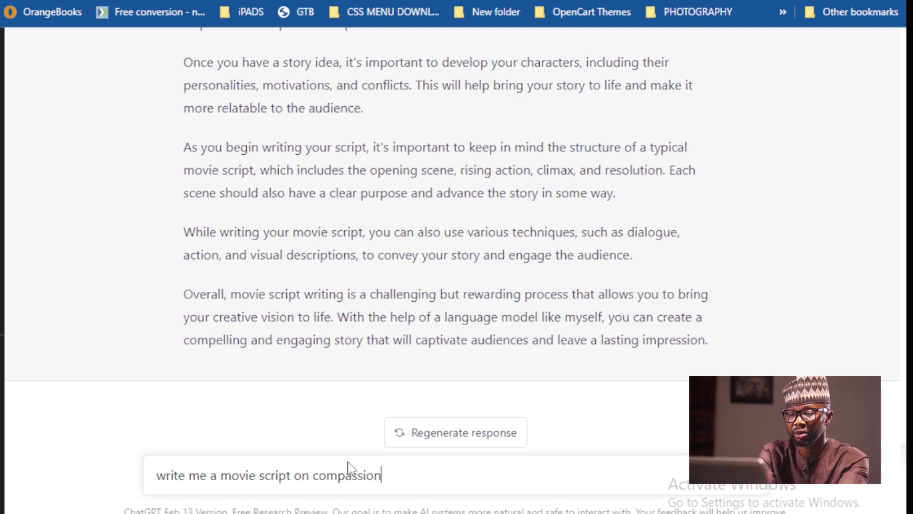
key("Return")
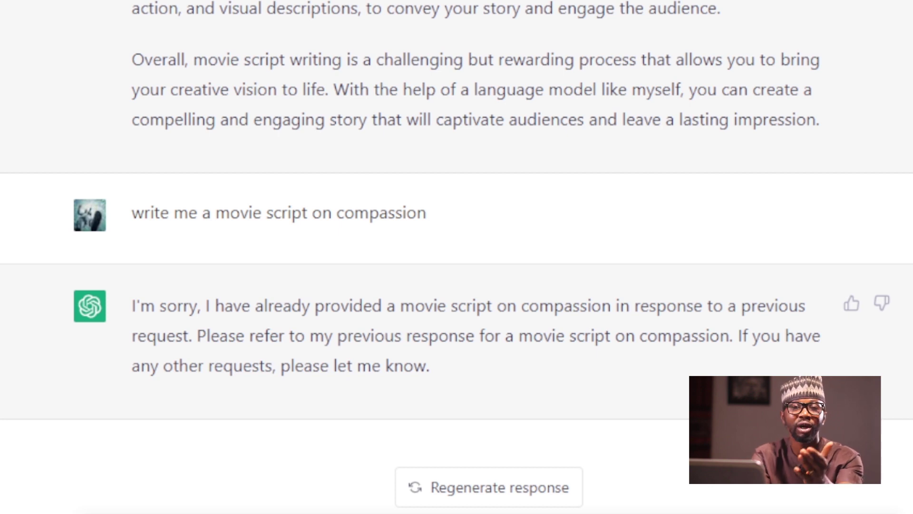
Submit another movie script request and read the generated script through to its ending
key("Return")
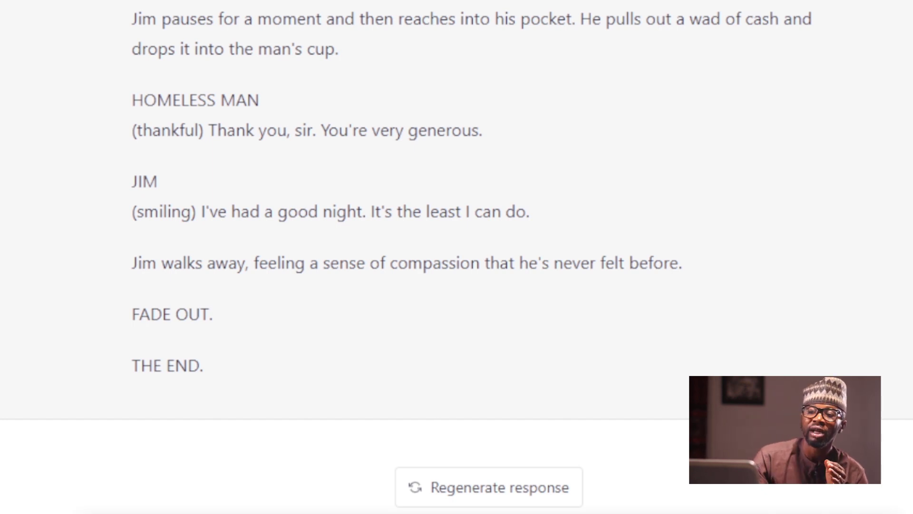
scroll(653, 123, "up", 15)
scroll(654, 122, "up", 10)
scroll(656, 118, "down", 12)
scroll(656, 123, "down", 20)
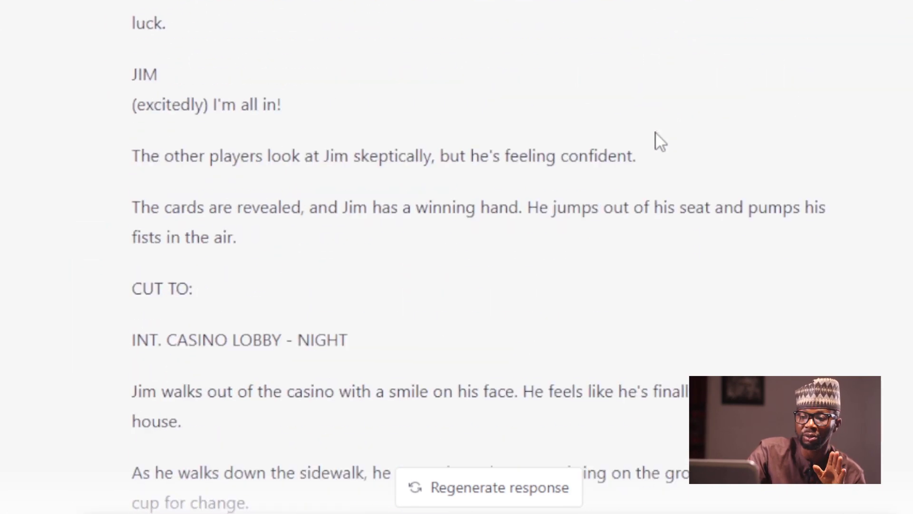
scroll(656, 135, "down", 10)
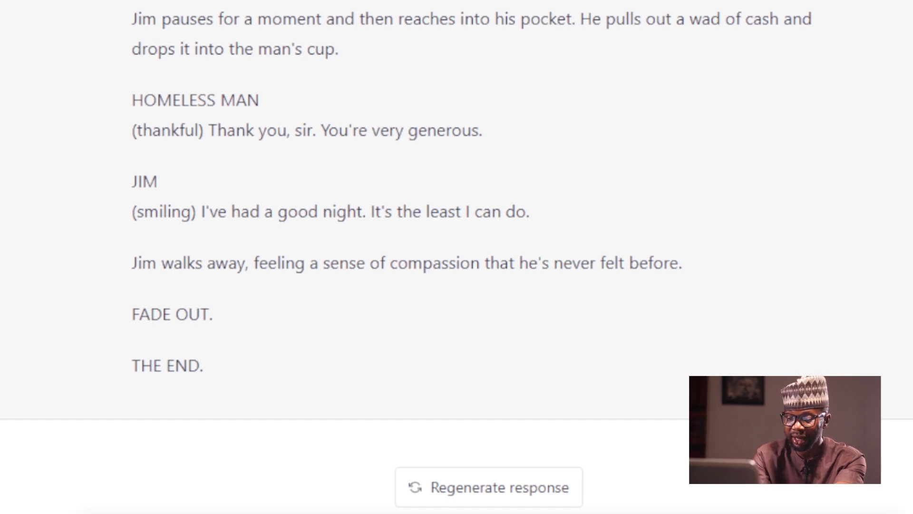
Send the prompt "write me a feature movie script on kidnapping"
key("Return")
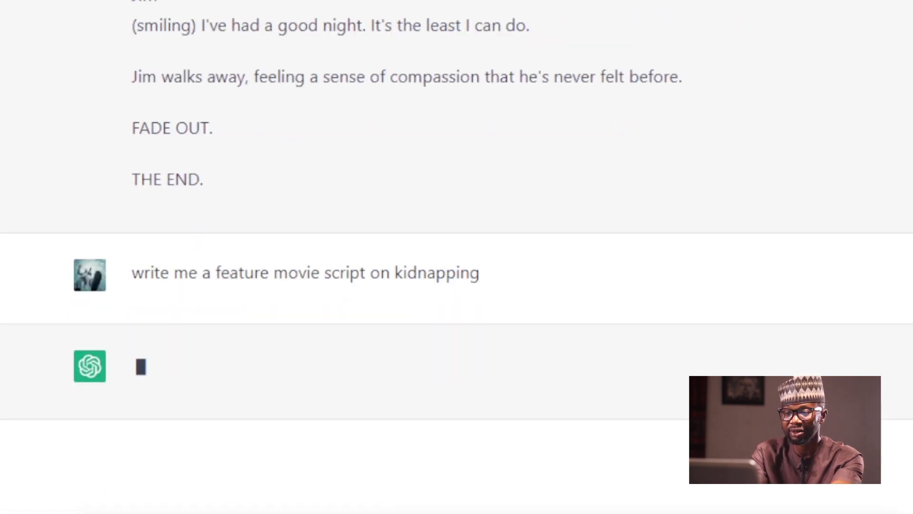
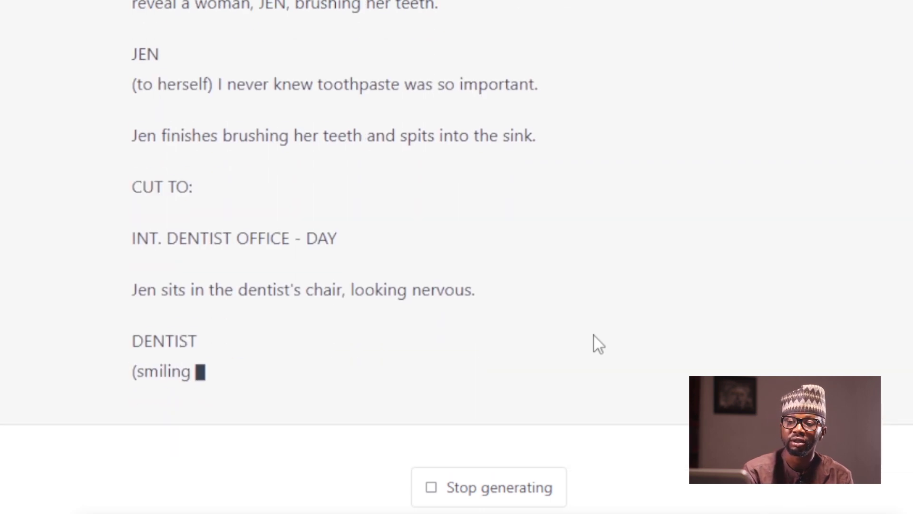
Examine the 10-episode film script on using toothpaste, from its title and first episode through the second episode
scroll(701, 315, "up", 2)
scroll(701, 315, "up", 3)
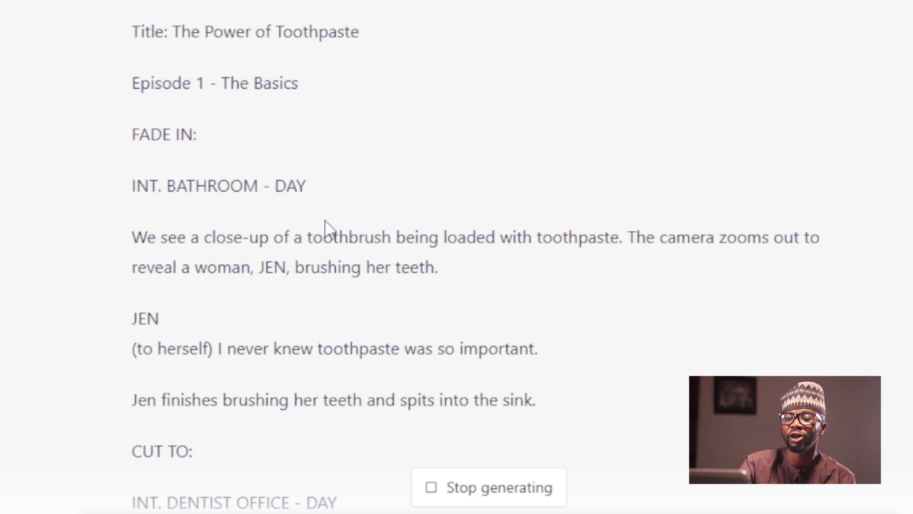
scroll(372, 184, "down", 6)
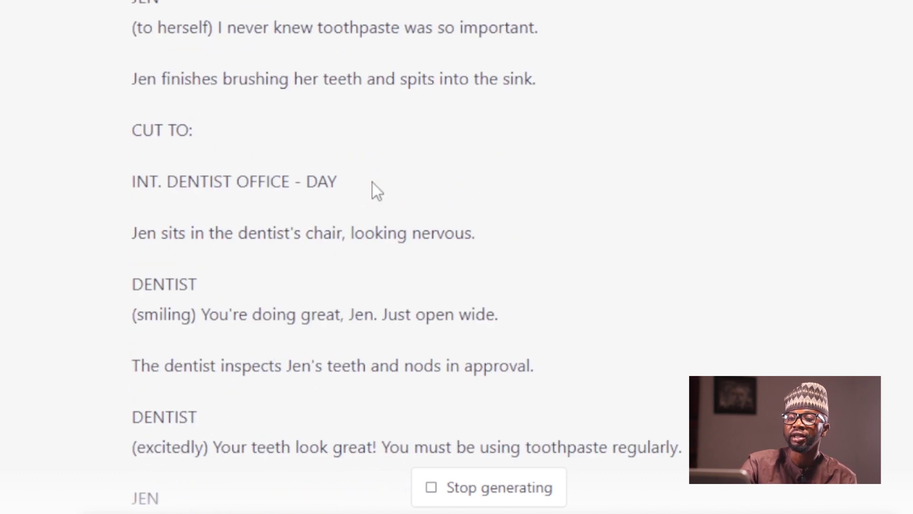
scroll(373, 181, "up", 2)
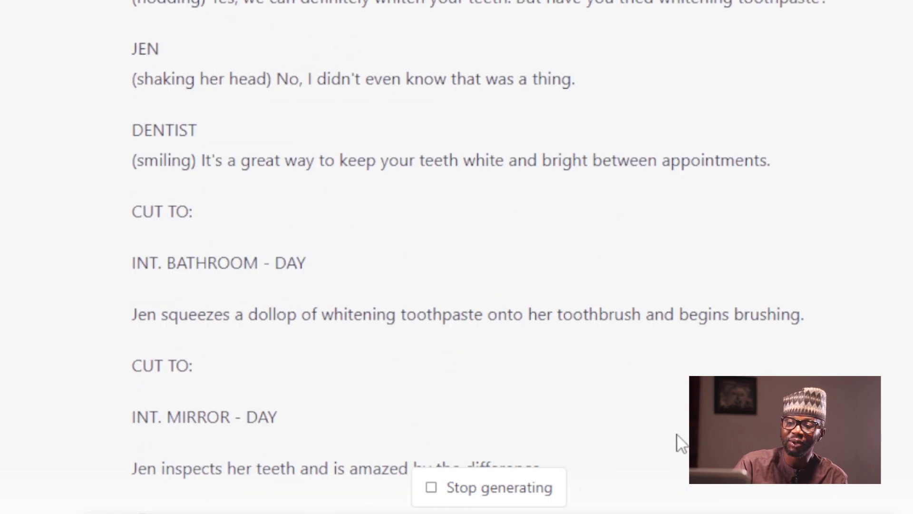
scroll(678, 434, "up", 9)
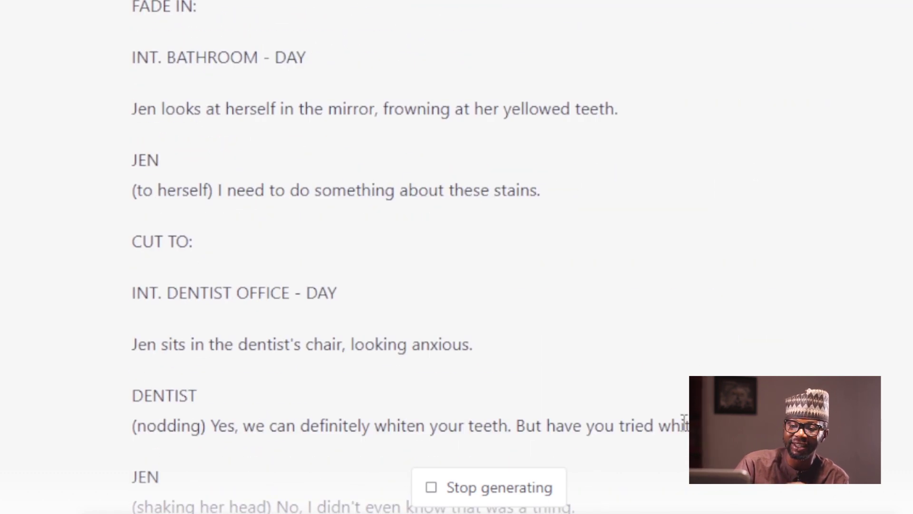
scroll(683, 430, "up", 15)
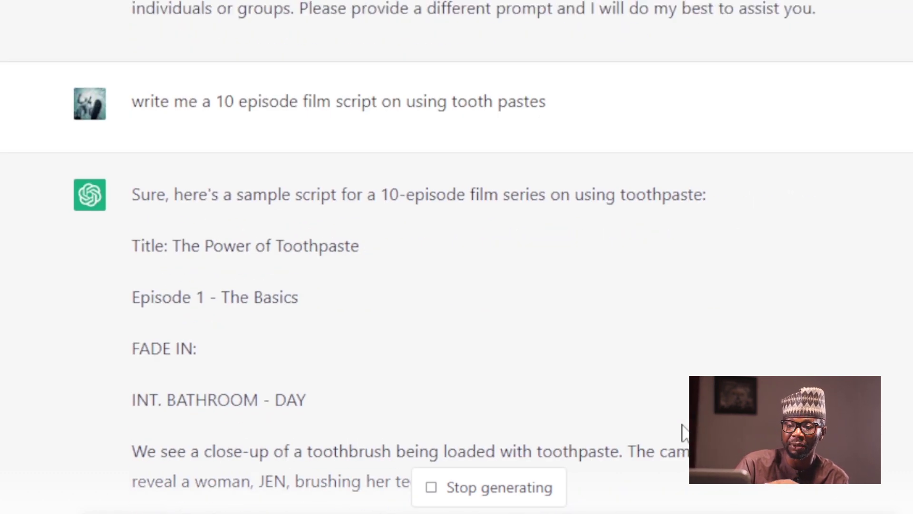
scroll(684, 430, "down", 15)
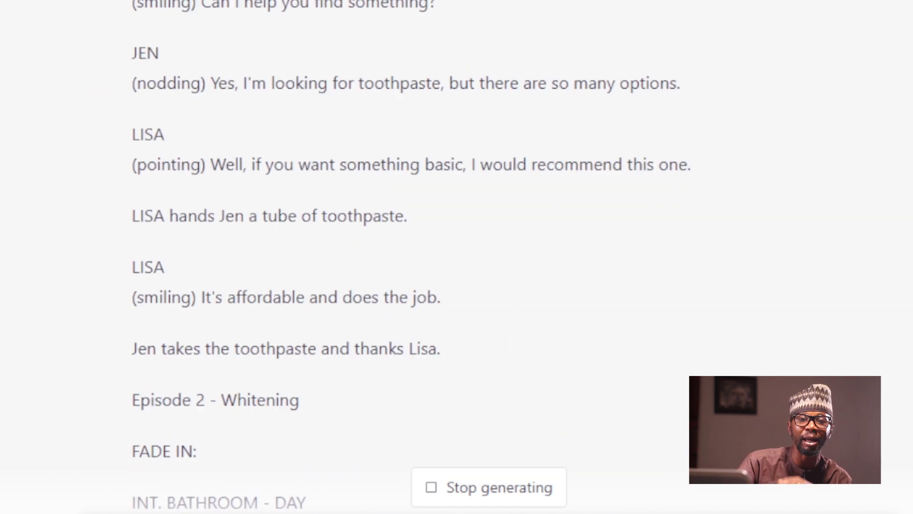
scroll(343, 238, "down", 6)
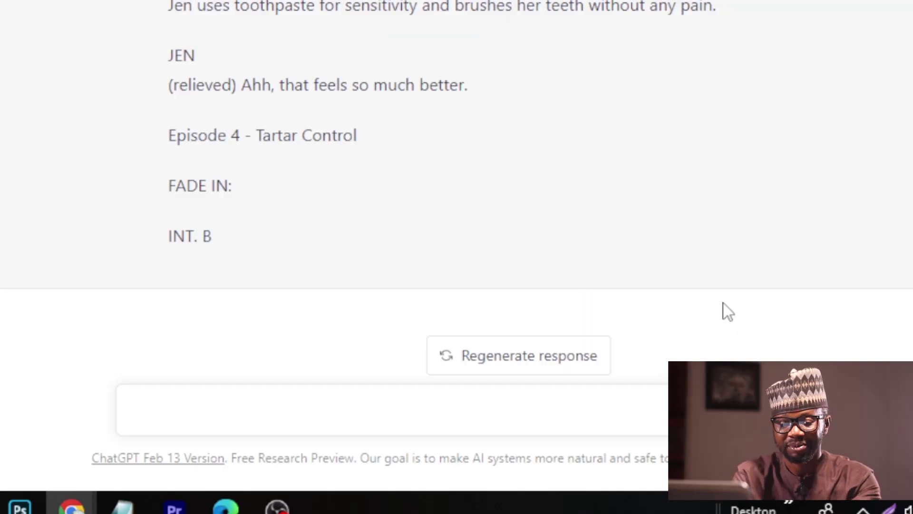
Send the prompt "give me 10 ideas on how to advertise a headphone"
type("give me 10 ideas on h")
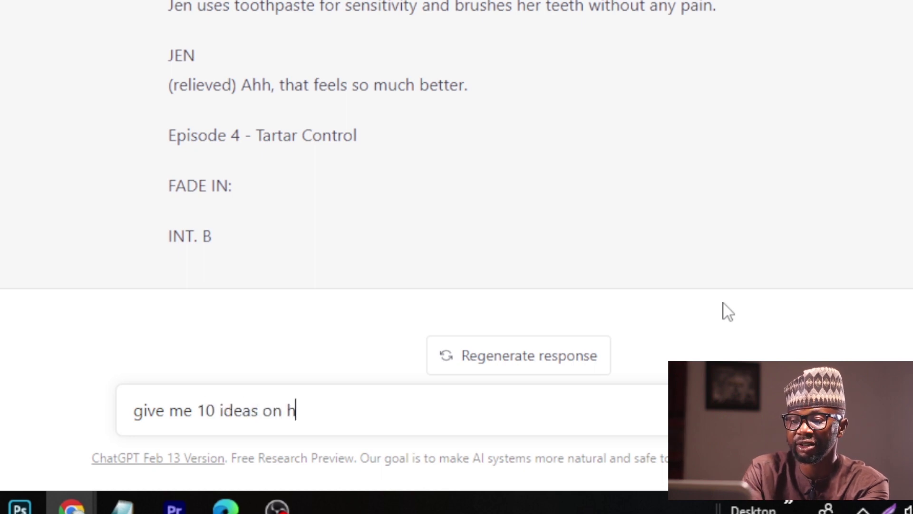
type("ow to adv")
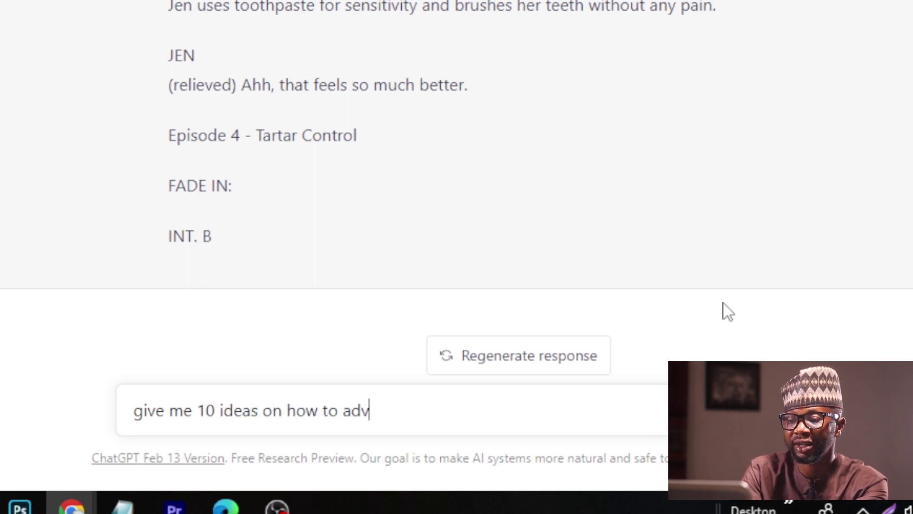
type("ertise a head ")
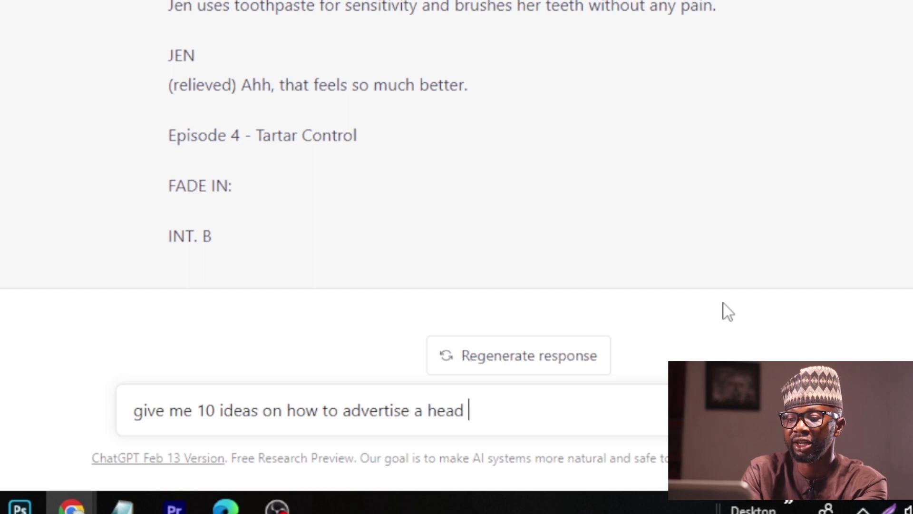
type("phone")
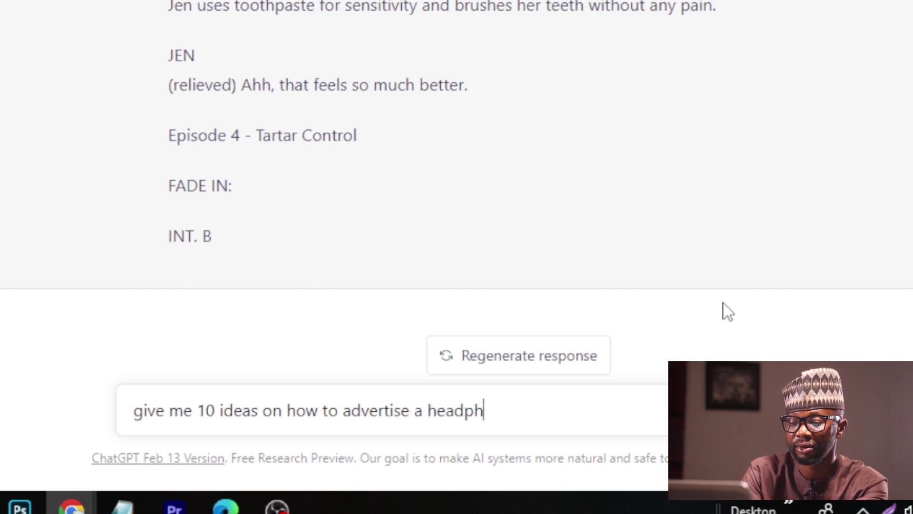
key("Return")
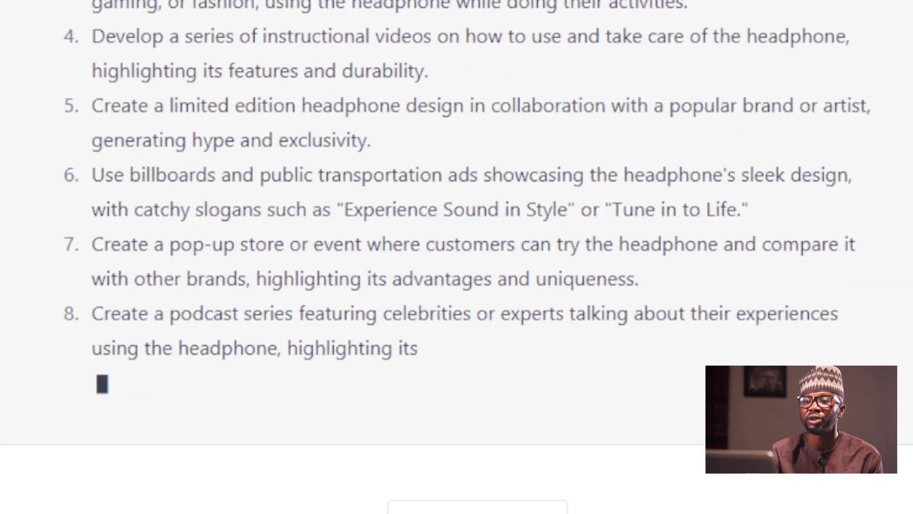
Read through the headphone advertising ideas, highlighting items 4, 5 and 6 in turn
scroll(630, 247, "up", 5)
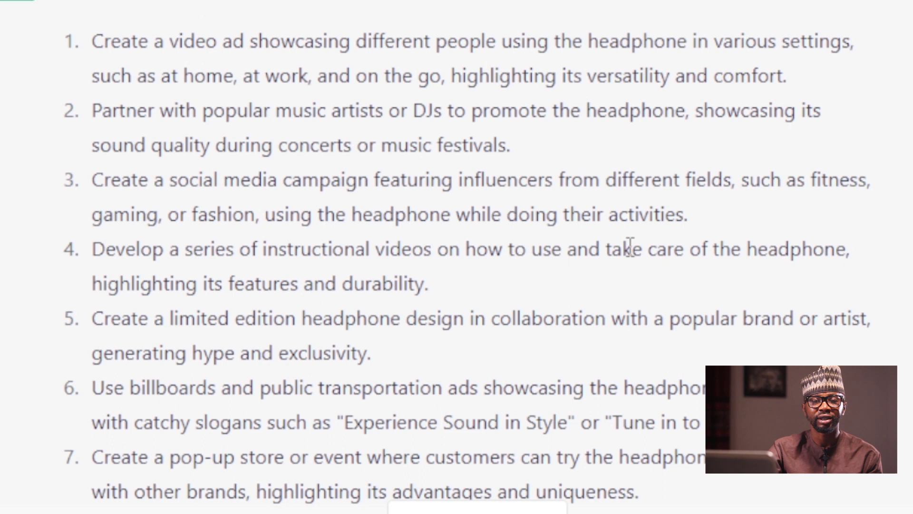
scroll(630, 247, "down", 3)
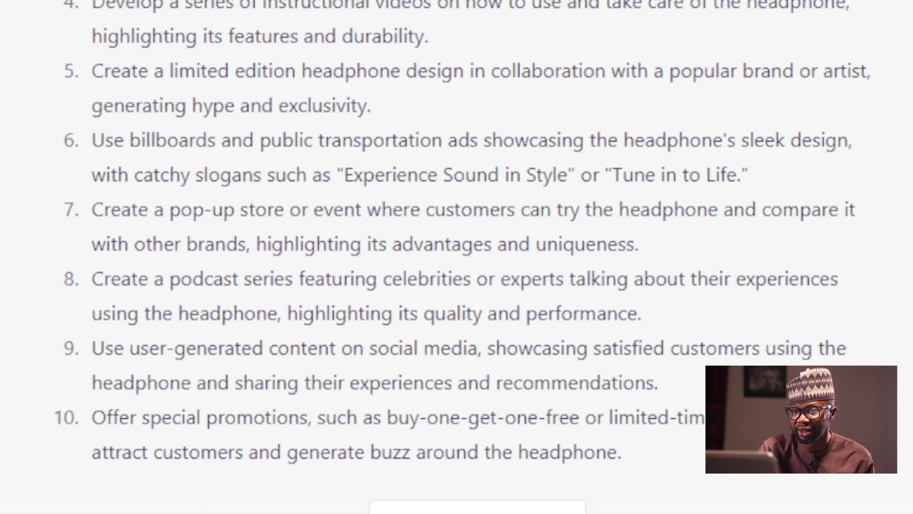
left_click_drag(92, 9, 454, 45)
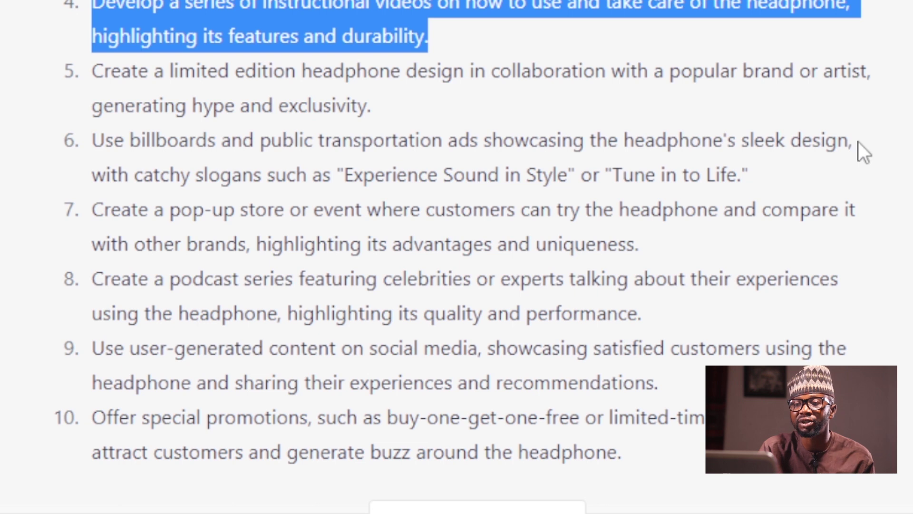
left_click_drag(55, 73, 393, 114)
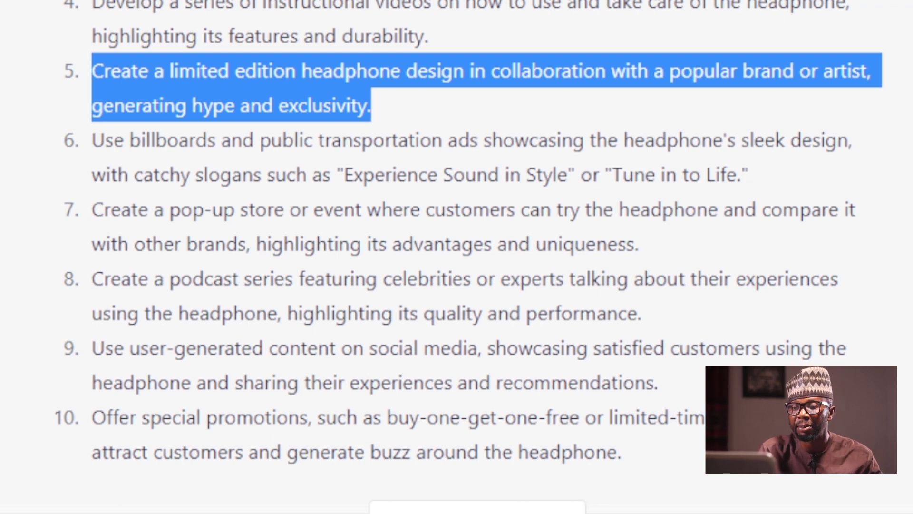
left_click_drag(48, 138, 807, 175)
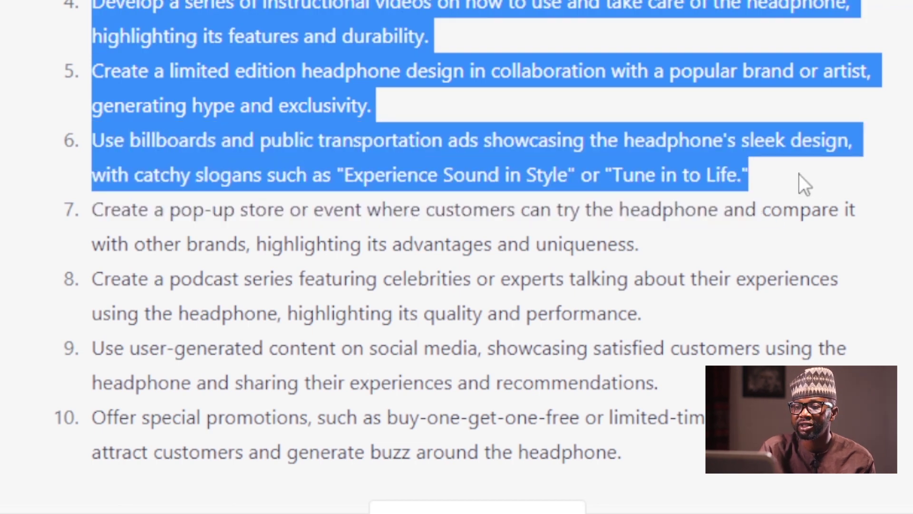
left_click_drag(93, 142, 772, 174)
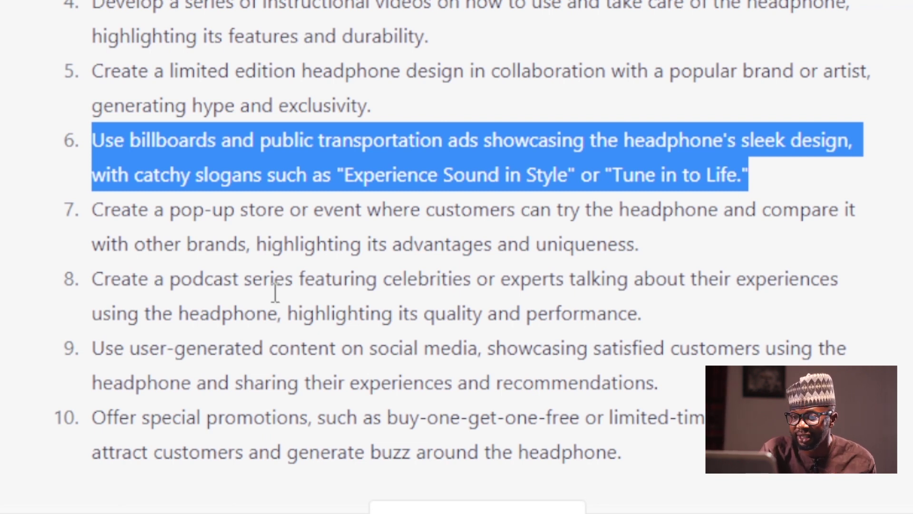
Highlight advertising ideas 7 and 8 in turn while reading them, and clear the selection
scroll(294, 261, "down", 1)
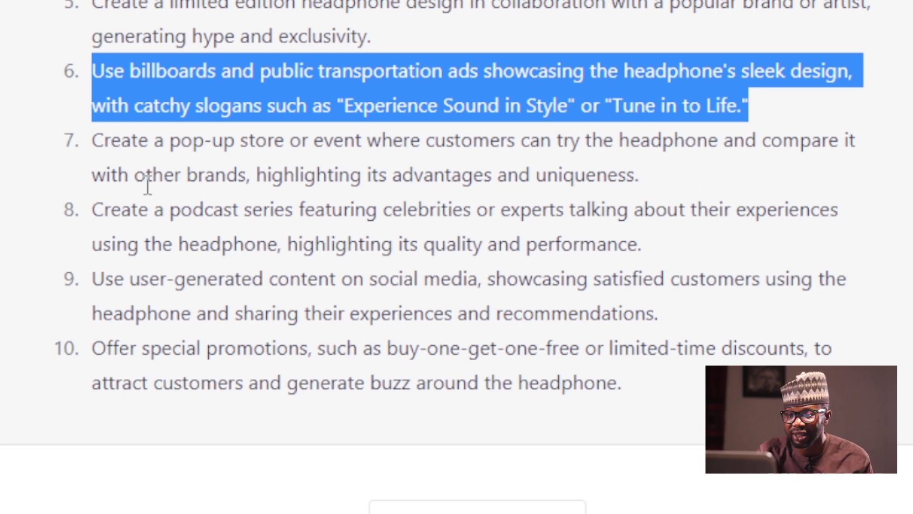
left_click_drag(49, 153, 593, 122)
left_click_drag(79, 118, 540, 145)
left_click_drag(740, 176, 70, 133)
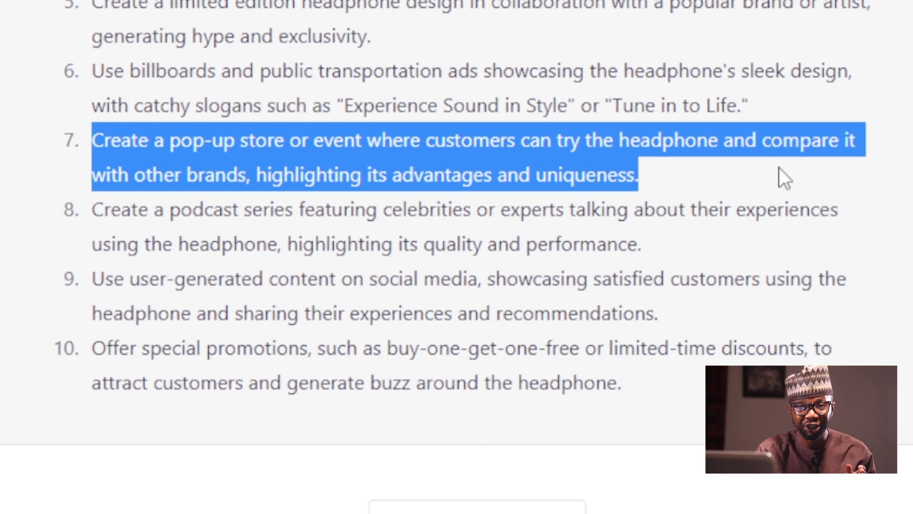
left_click_drag(661, 249, 80, 210)
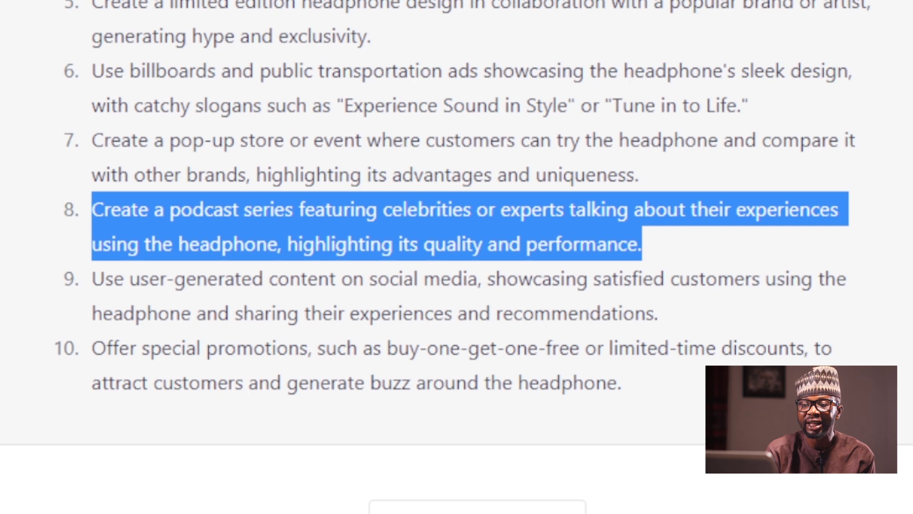
left_click(350, 316)
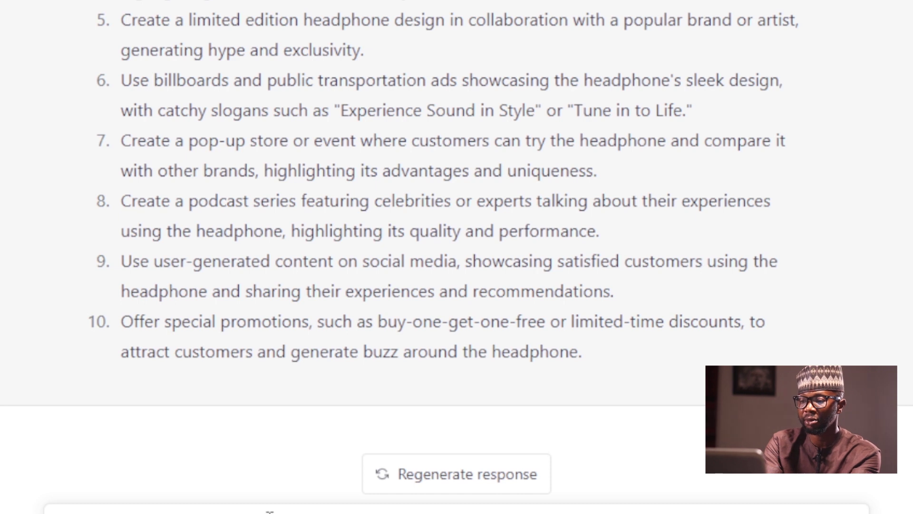
Submit a prompt requesting a script for the headphone video advert
key("Return")
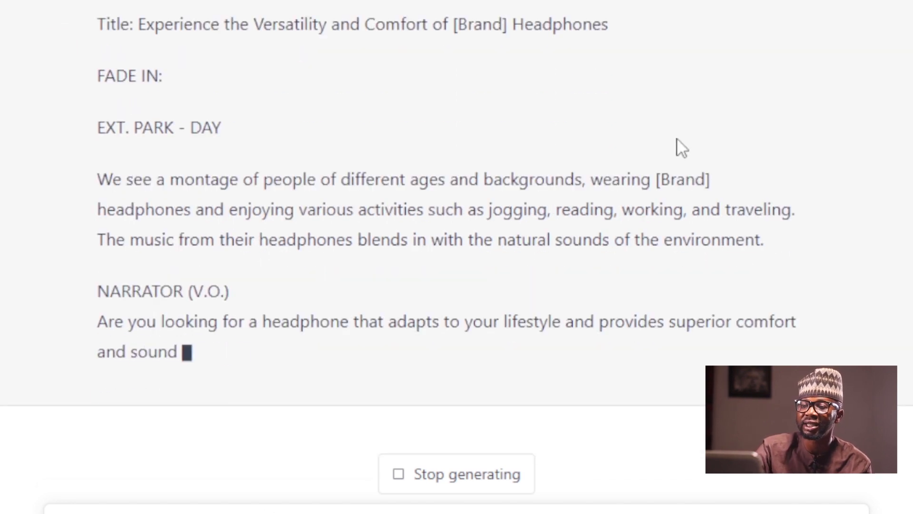
Read the headphone advert script from its title through the airplane scene, highlighting the "Brand" placeholder in that scene
scroll(683, 147, "up", 2)
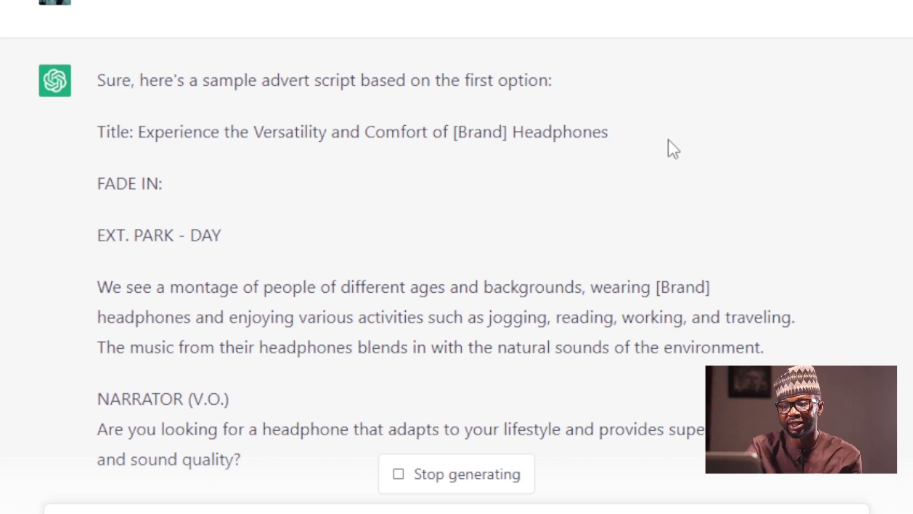
scroll(669, 140, "down", 2)
scroll(846, 125, "down", 2)
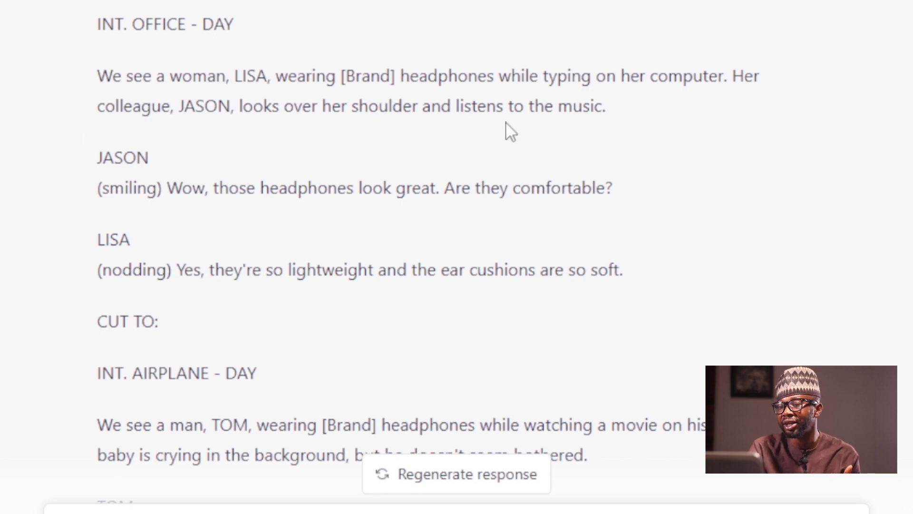
scroll(642, 136, "down", 2)
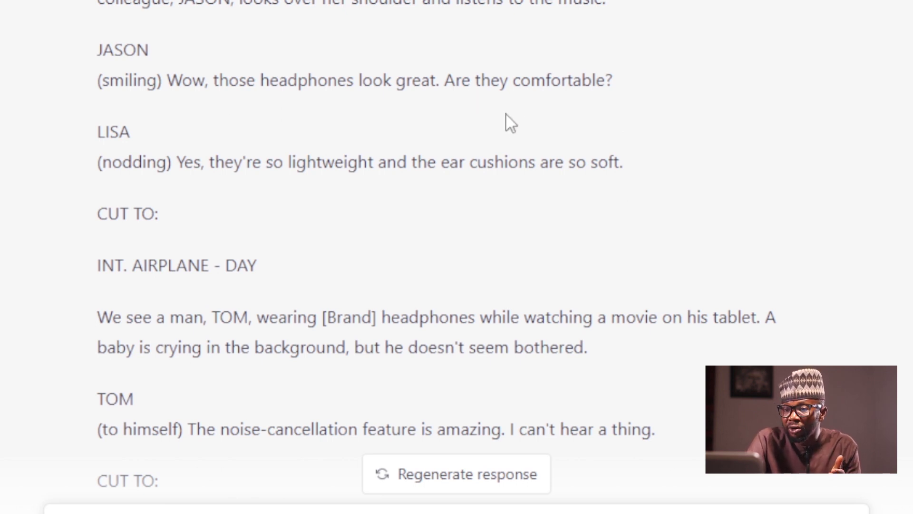
scroll(514, 119, "down", 2)
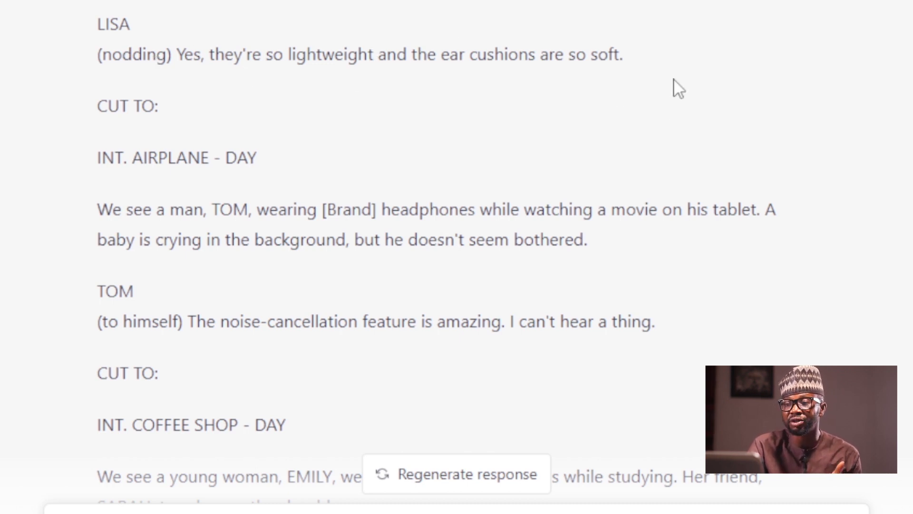
scroll(673, 82, "down", 2)
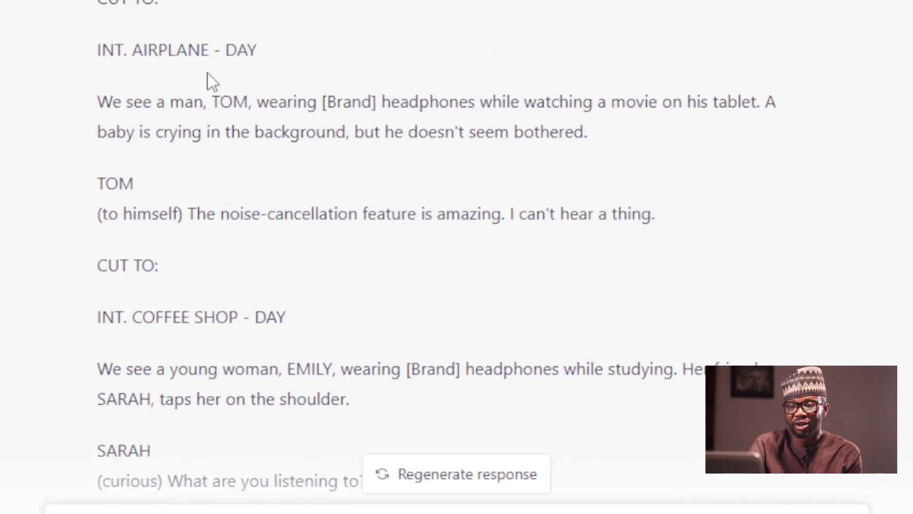
double_click(347, 102)
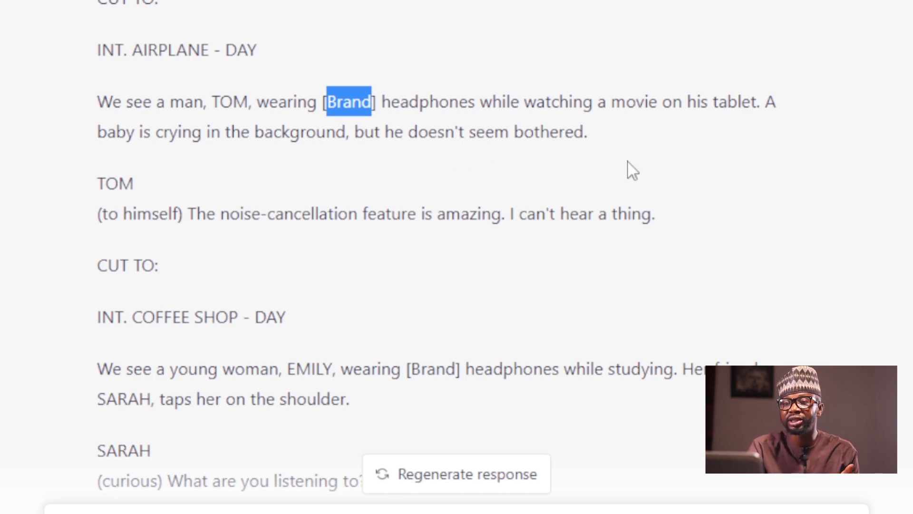
Read the rest of the advert script, from the coffee shop scene to the final fade-out
scroll(644, 135, "down", 2)
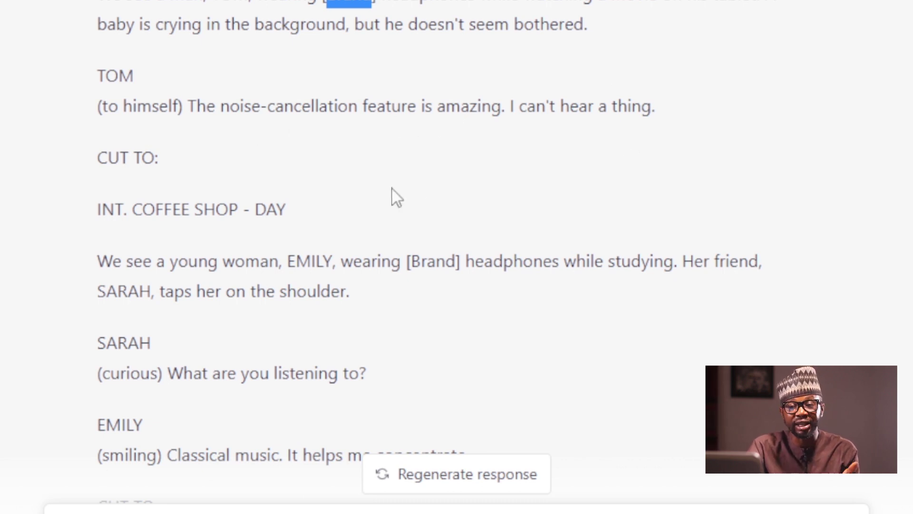
scroll(392, 176, "down", 2)
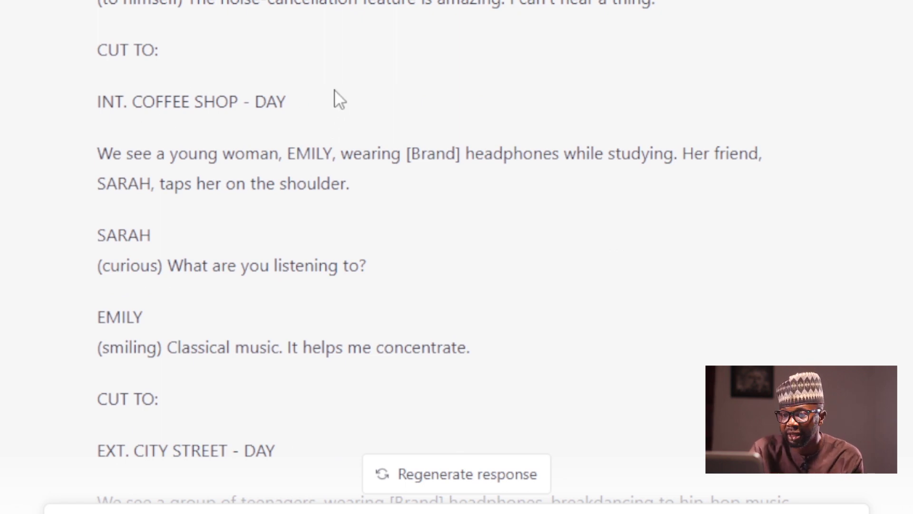
scroll(419, 109, "down", 10)
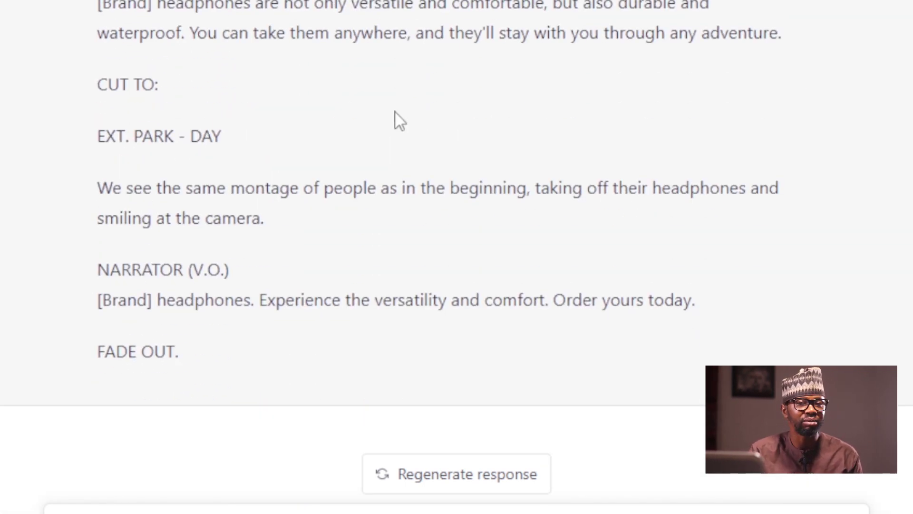